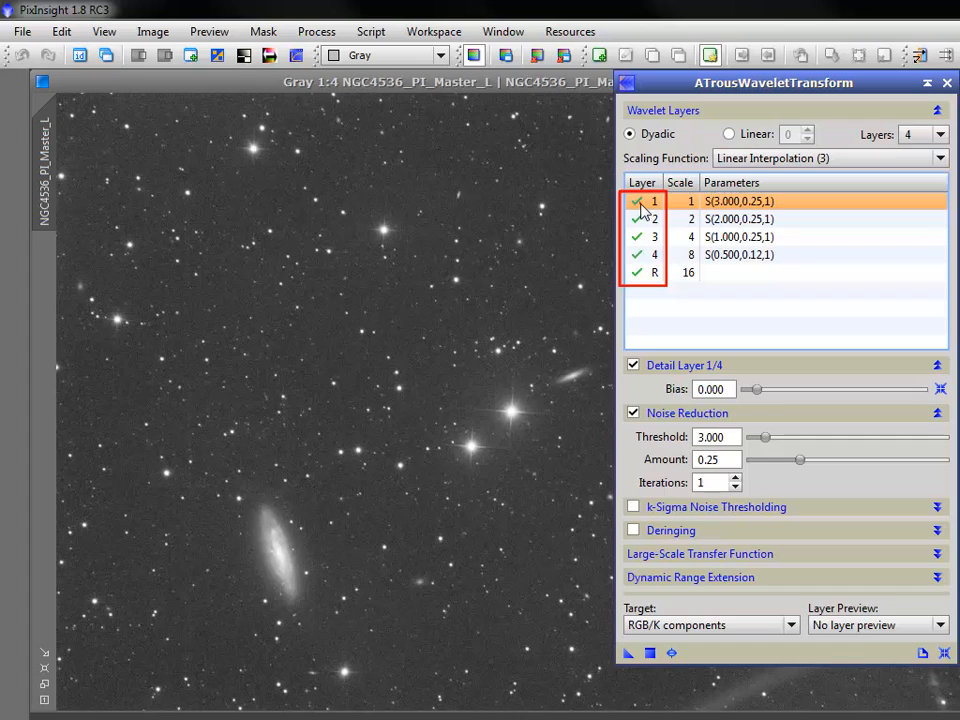
# Step: Review the noise reduction threshold and amount settings of each of the four wavelet detail layers
pyautogui.click(639, 204)
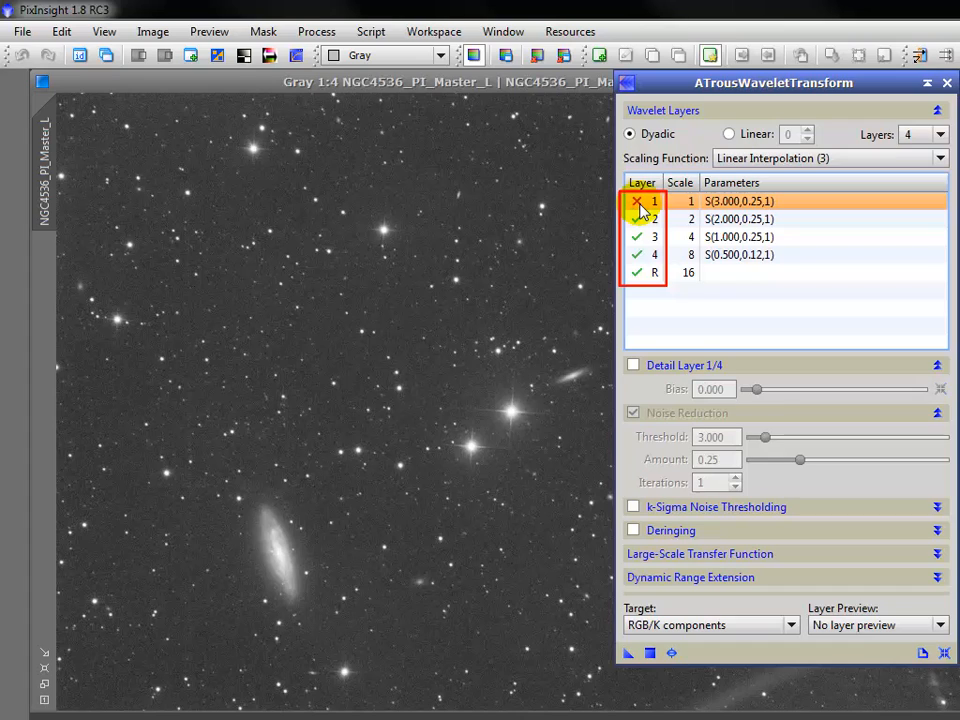
pyautogui.click(639, 204)
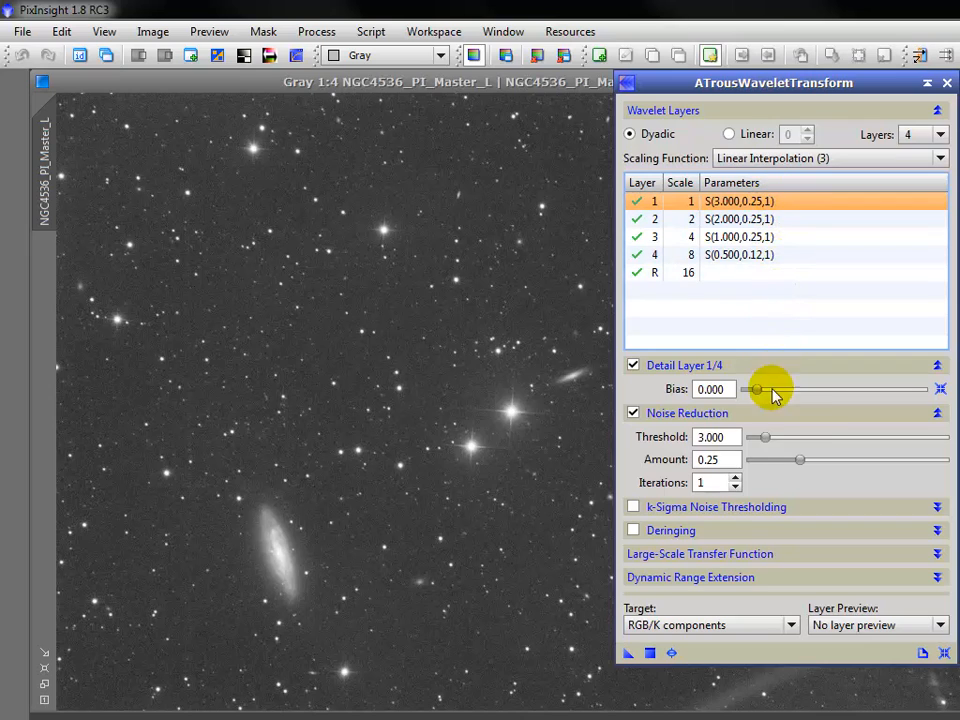
pyautogui.click(765, 438)
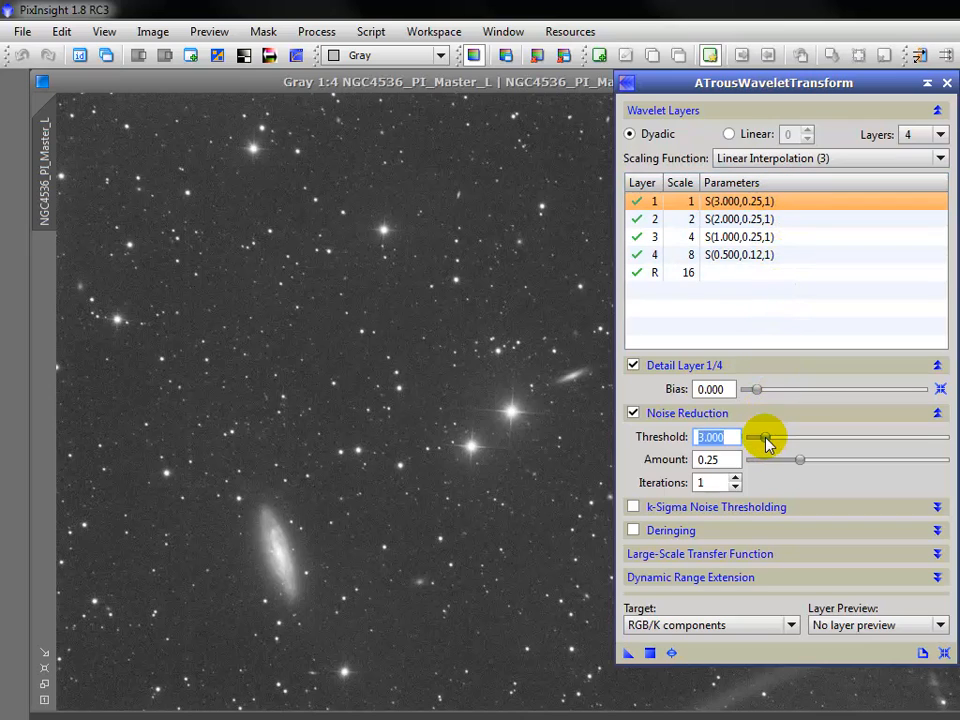
pyautogui.click(781, 219)
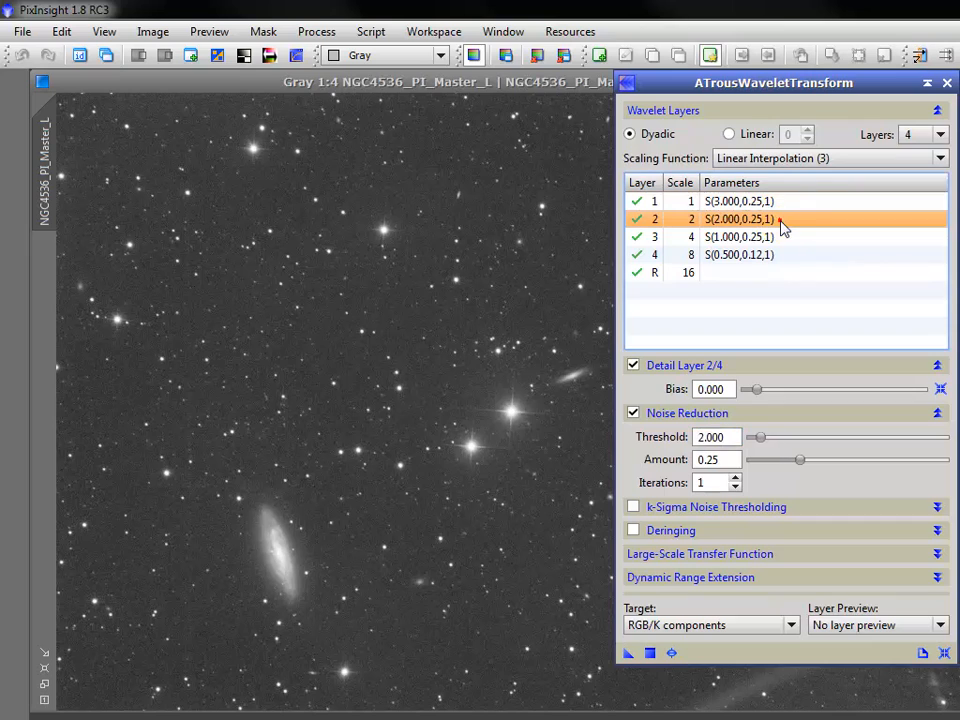
pyautogui.click(760, 438)
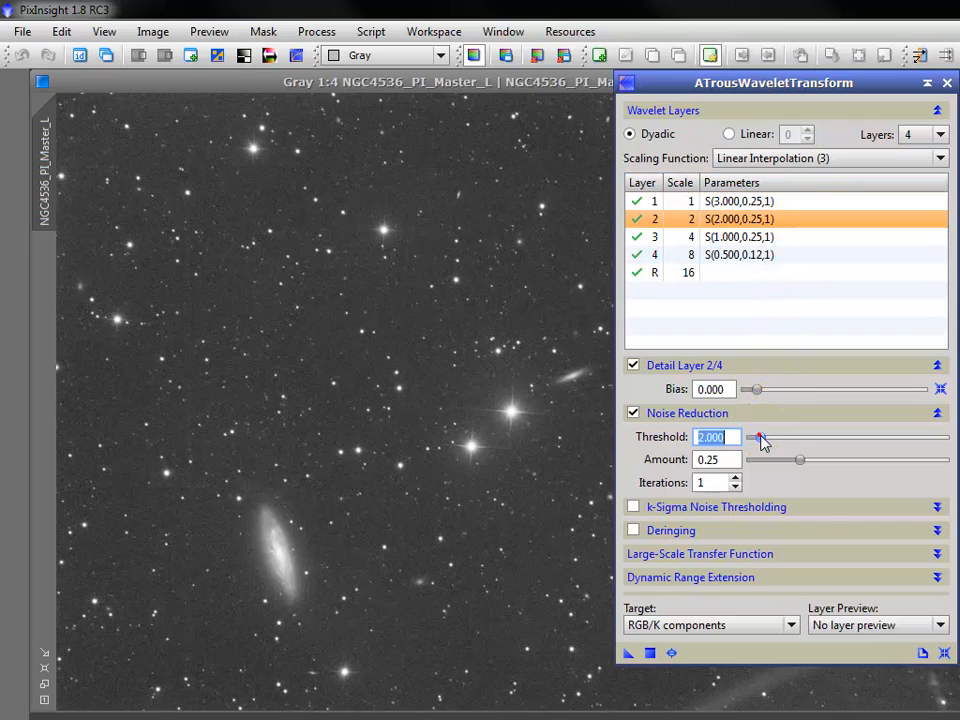
pyautogui.click(789, 240)
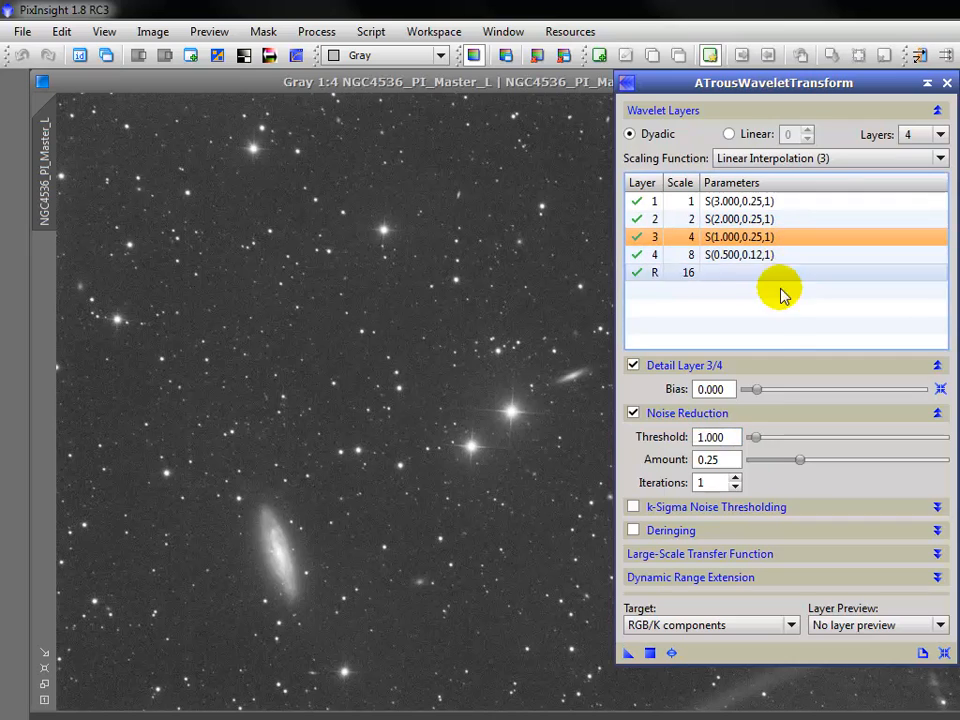
pyautogui.click(758, 438)
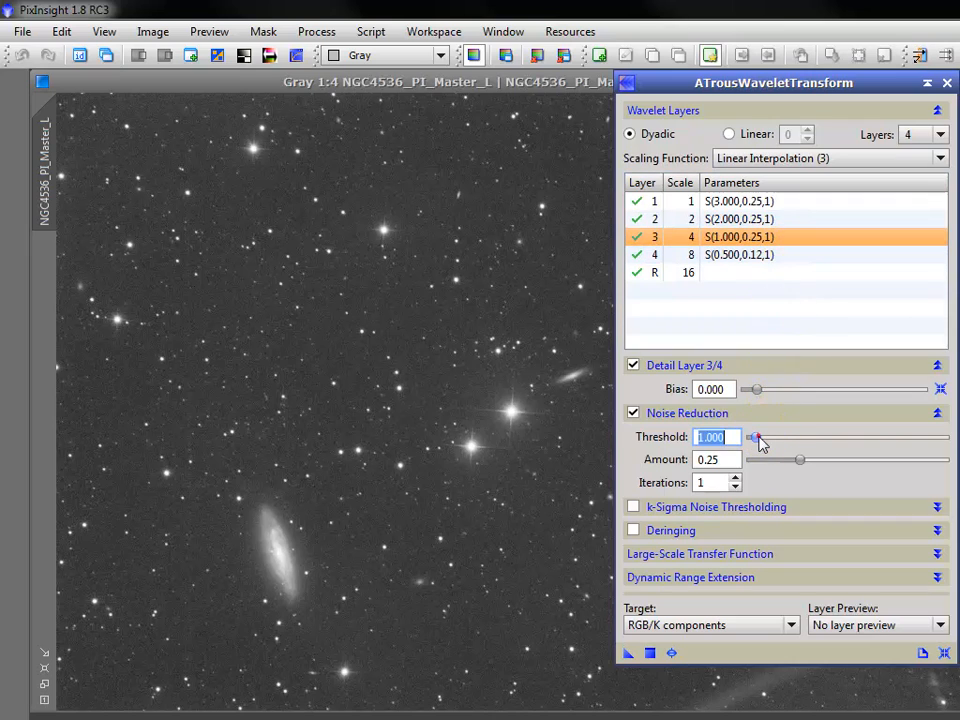
pyautogui.click(785, 260)
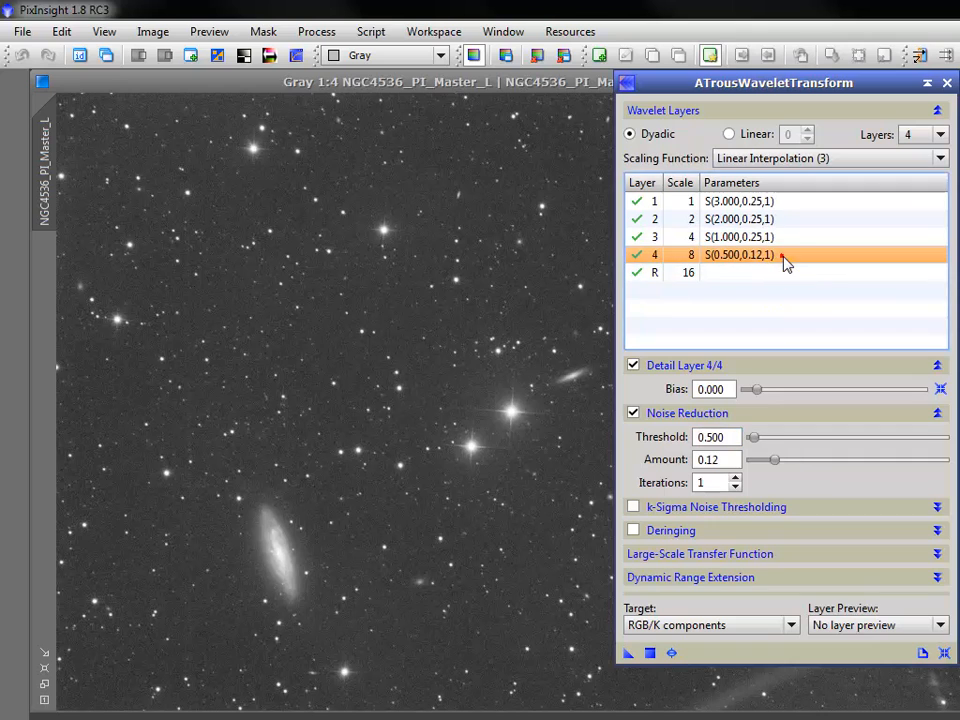
pyautogui.click(752, 437)
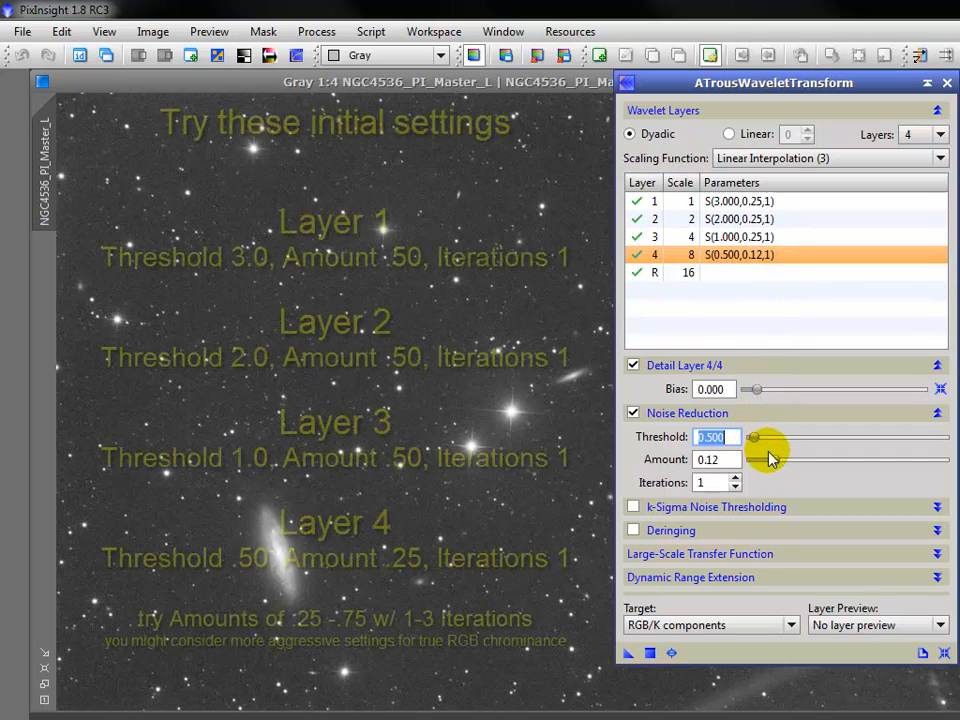
pyautogui.click(774, 460)
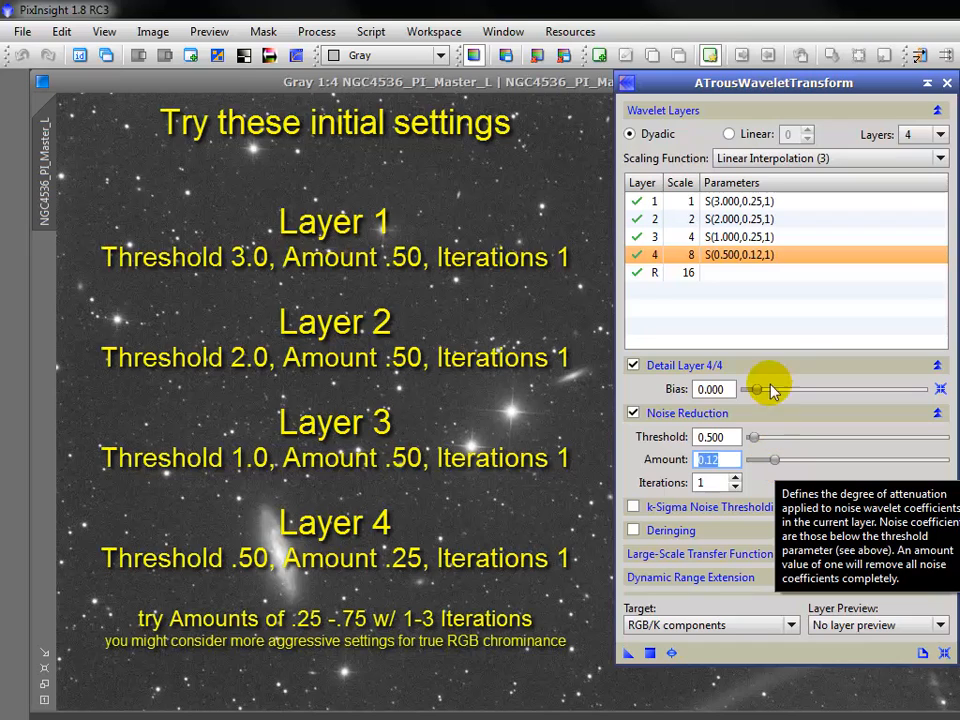
# Step: Step layer 1's noise reduction iterations up to 3 and back down with the spinner
pyautogui.click(779, 202)
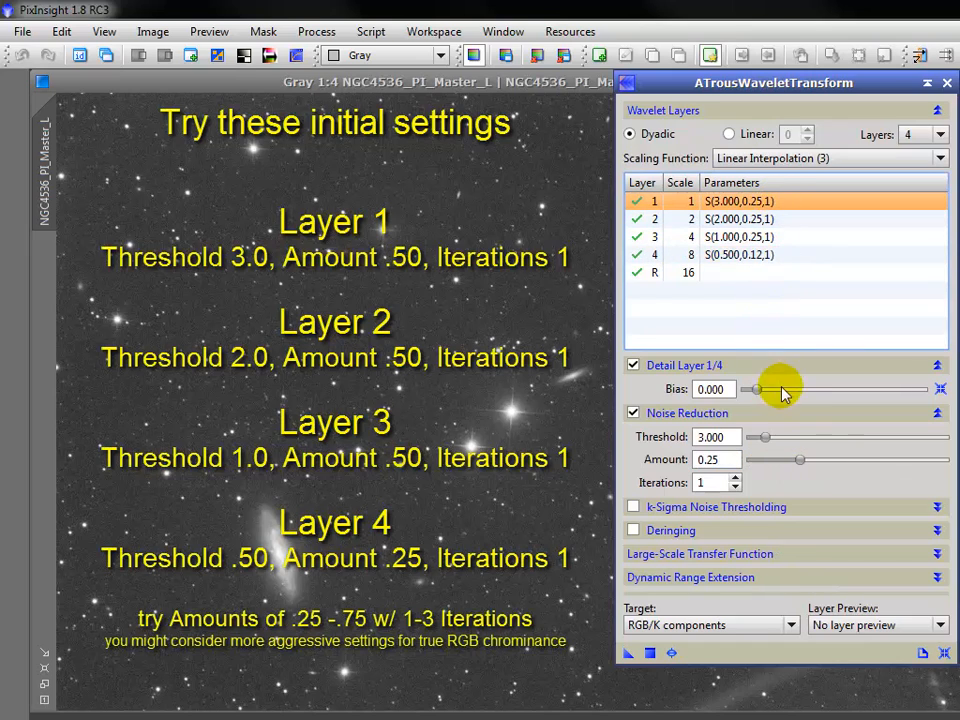
pyautogui.click(800, 460)
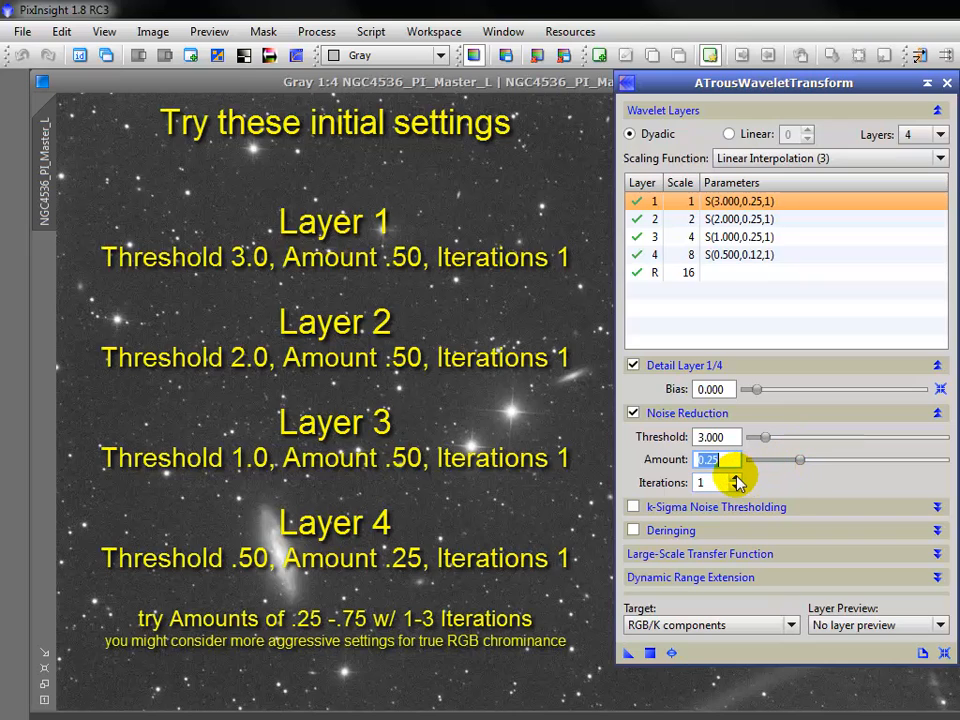
pyautogui.click(737, 478)
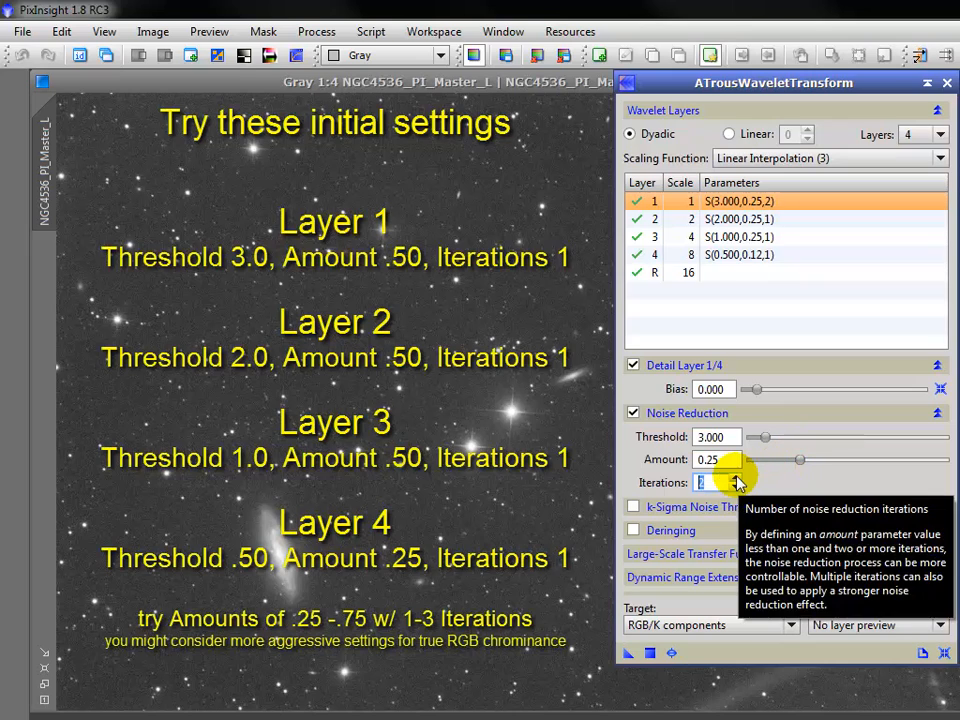
pyautogui.click(737, 478)
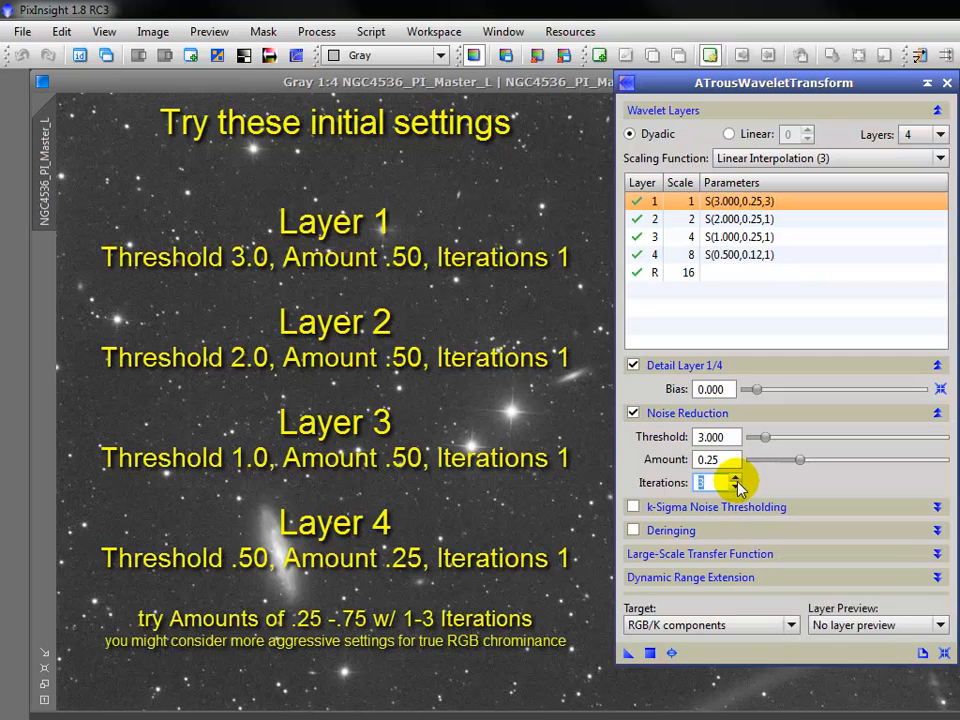
pyautogui.click(737, 487)
pyautogui.click(737, 487)
pyautogui.click(737, 487)
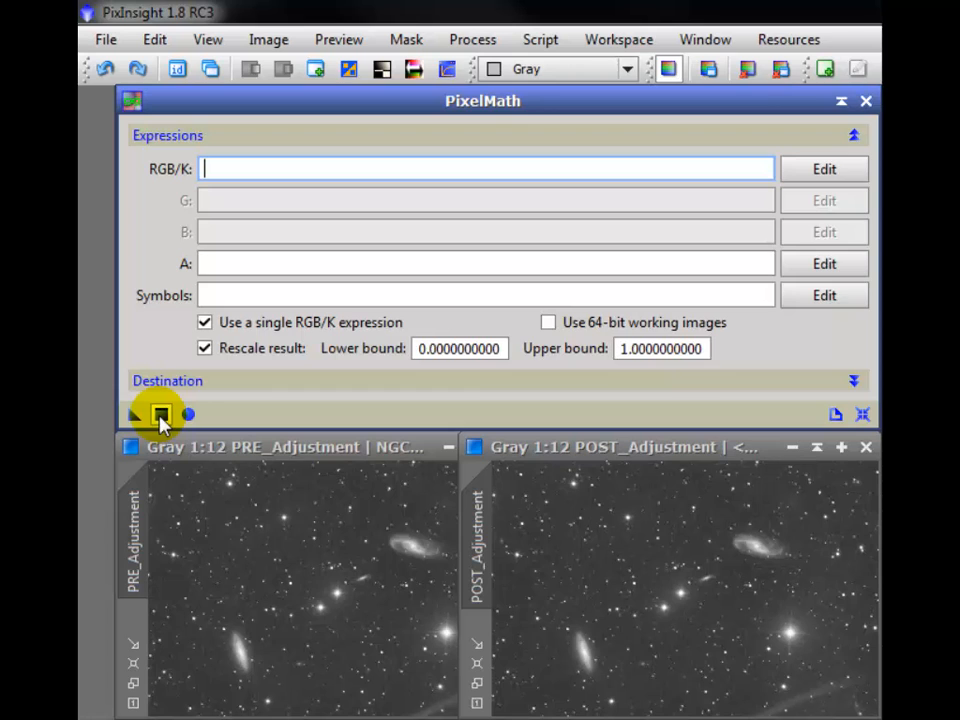
# Step: Enter the RGB/K expression PRE_Adjustment+POST_Adjustment in PixelMath
pyautogui.write('PRE')
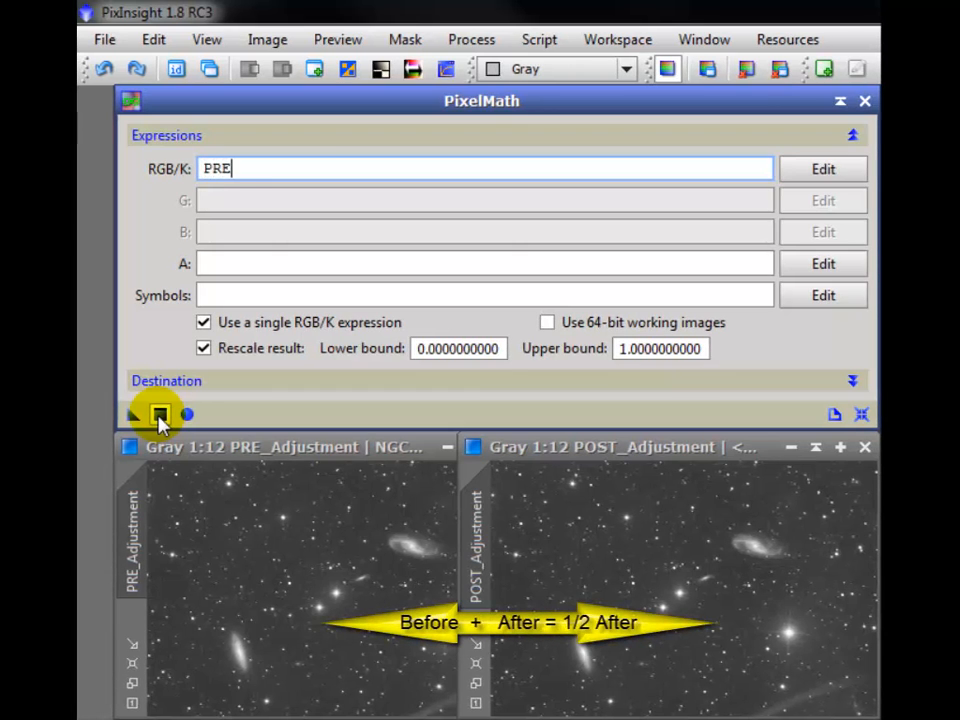
pyautogui.write('_Adjustm')
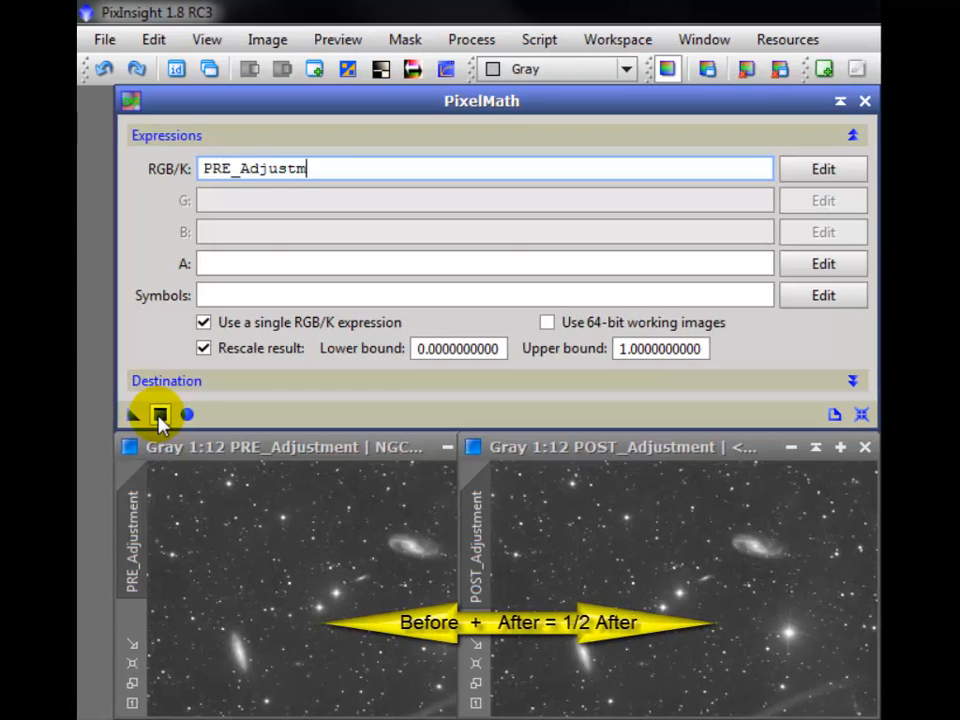
pyautogui.write('ent+POS')
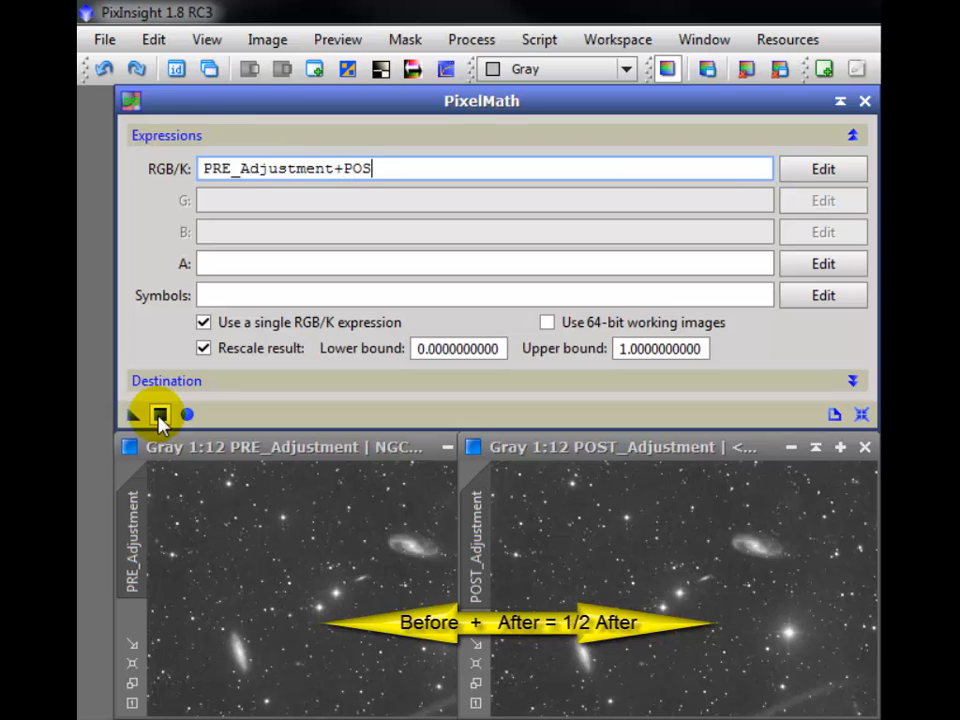
pyautogui.write('T_Adjustment')
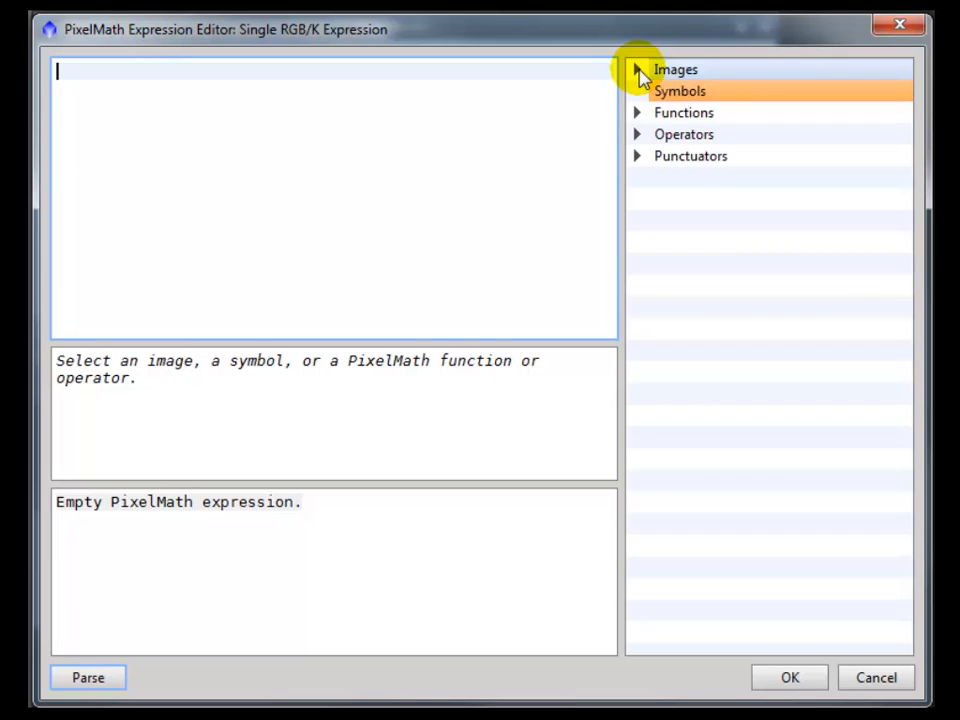
# Step: In the expression editor, insert the PRE_Adjustment and POST_Adjustment images from the Images list
pyautogui.click(639, 71)
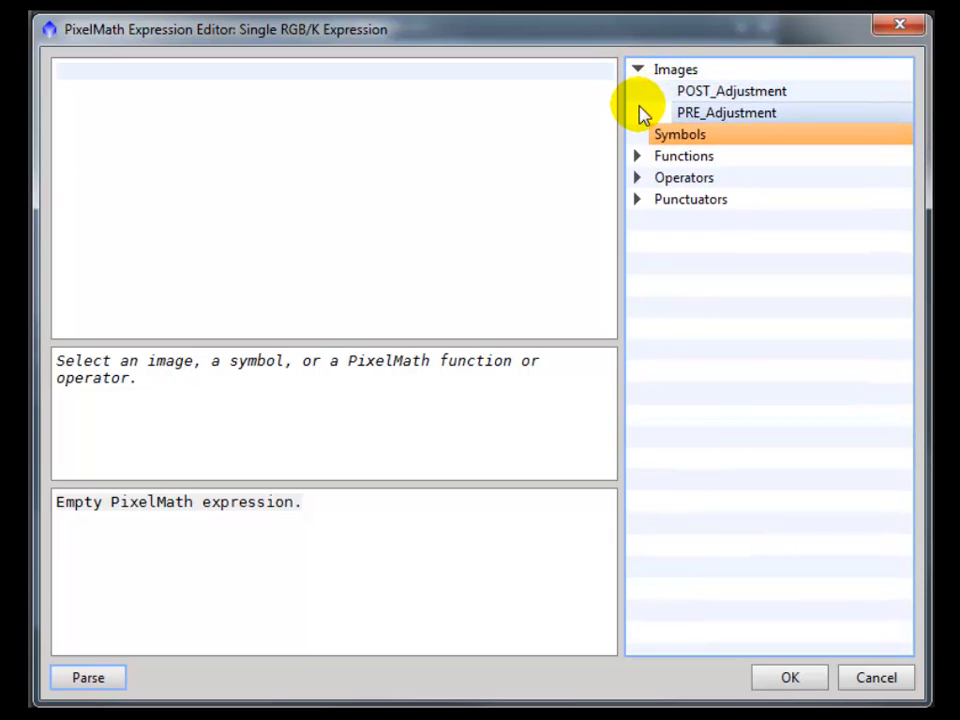
pyautogui.click(643, 113)
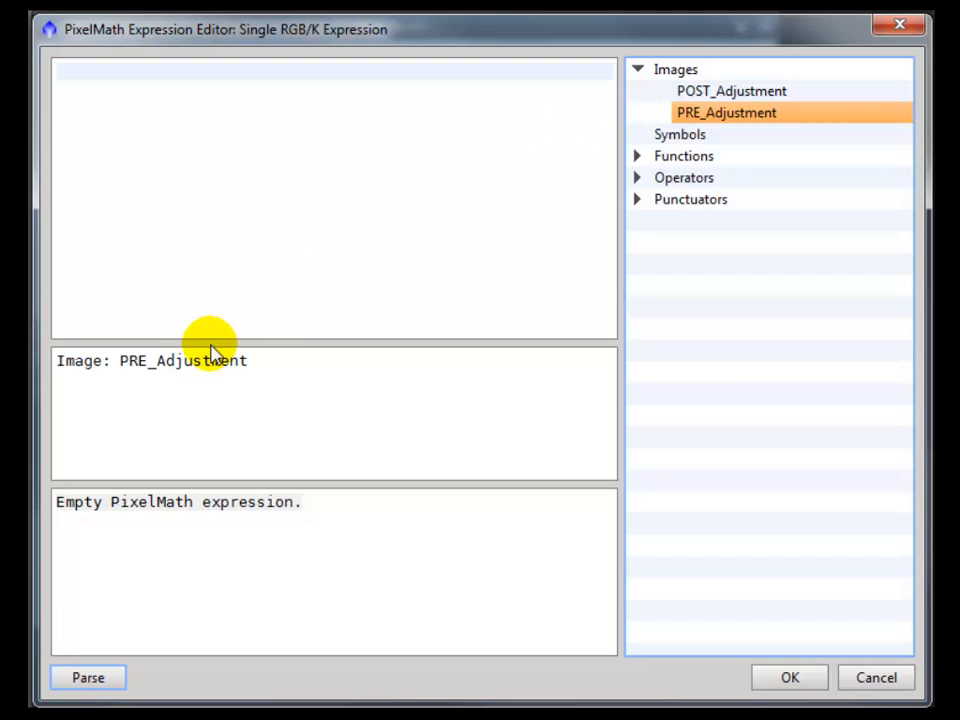
pyautogui.doubleClick(175, 360)
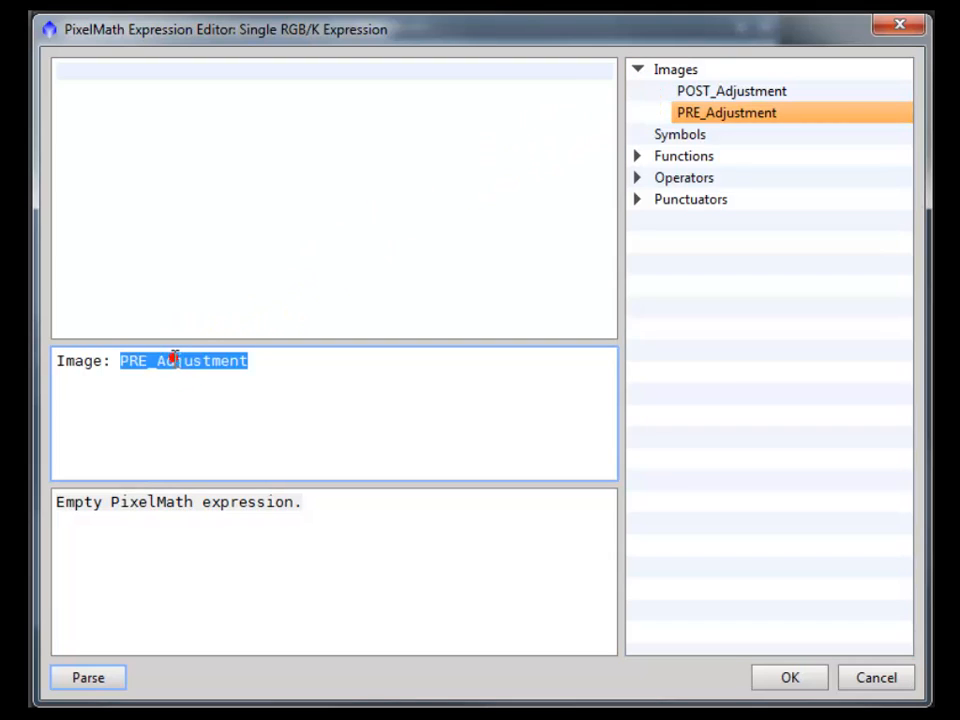
pyautogui.moveTo(175, 360); pyautogui.dragTo(112, 70)
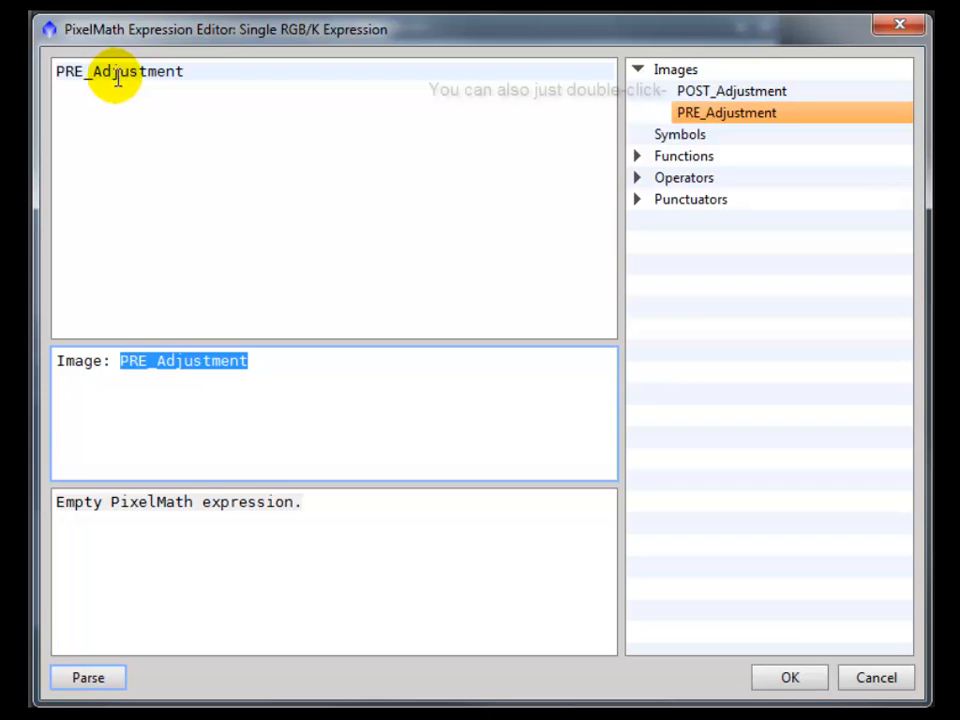
pyautogui.click(733, 93)
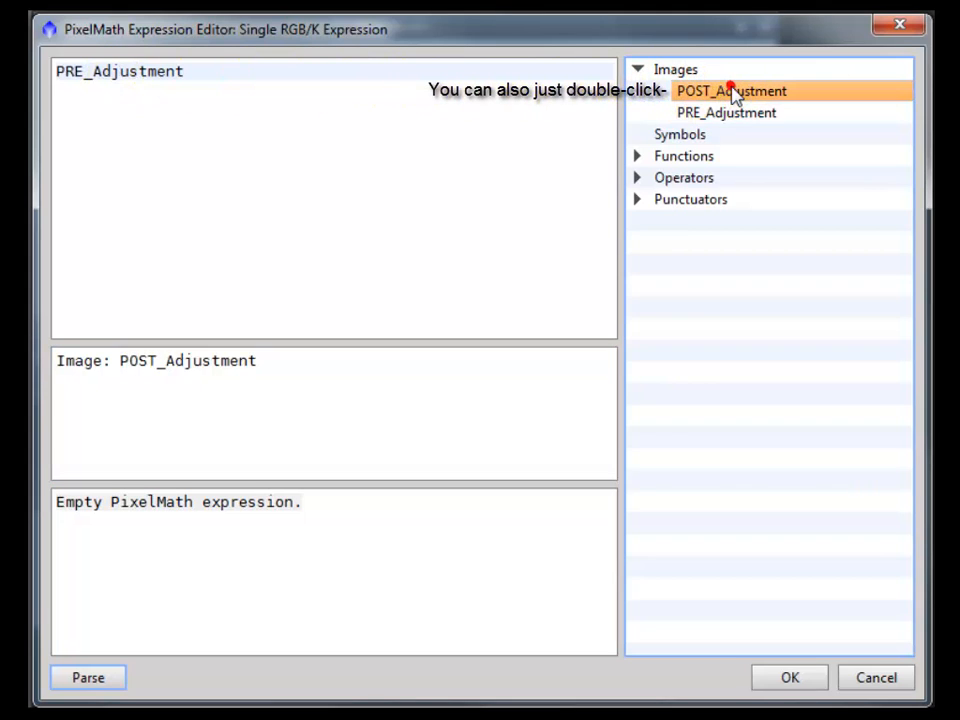
pyautogui.doubleClick(180, 360)
pyautogui.moveTo(182, 360); pyautogui.dragTo(184, 72)
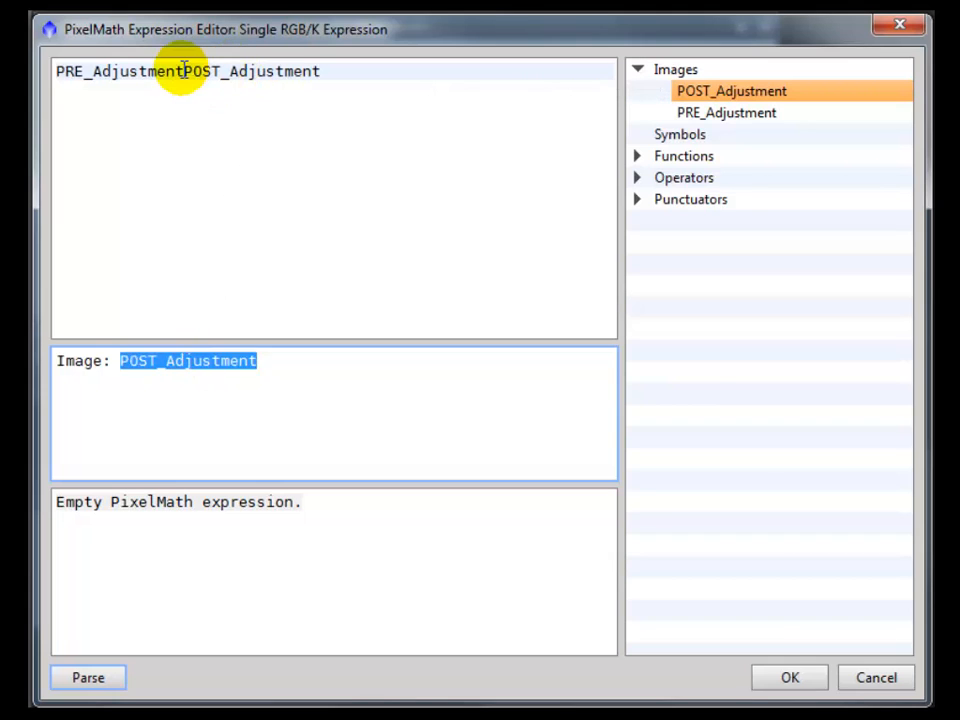
# Step: Complete the expression as 25*PRE_Adjustment+75*POST_Adjustment, confirm the editor, and apply PixelMath
pyautogui.click(57, 72)
pyautogui.write('25*')
pyautogui.hotkey('ctrl', 'Right')
pyautogui.write('+75*')
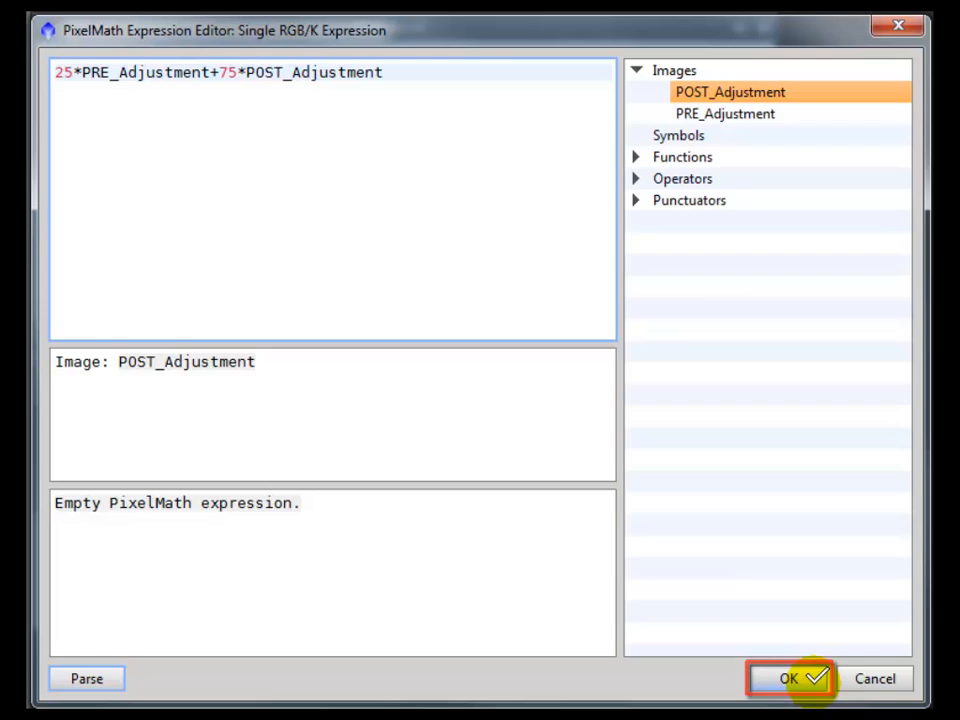
pyautogui.click(812, 678)
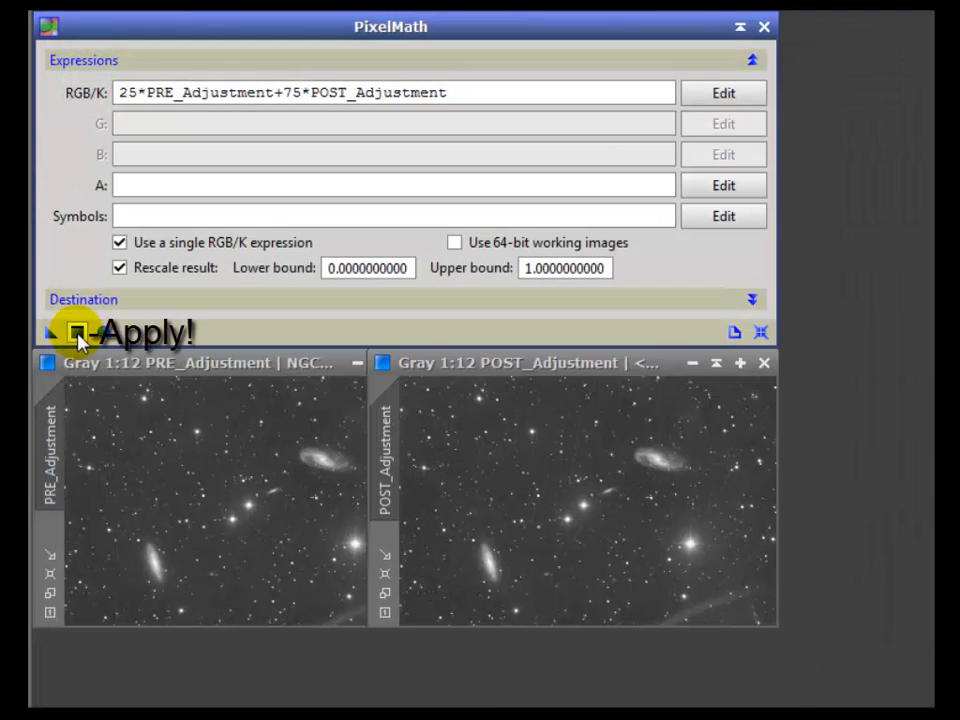
pyautogui.click(77, 333)
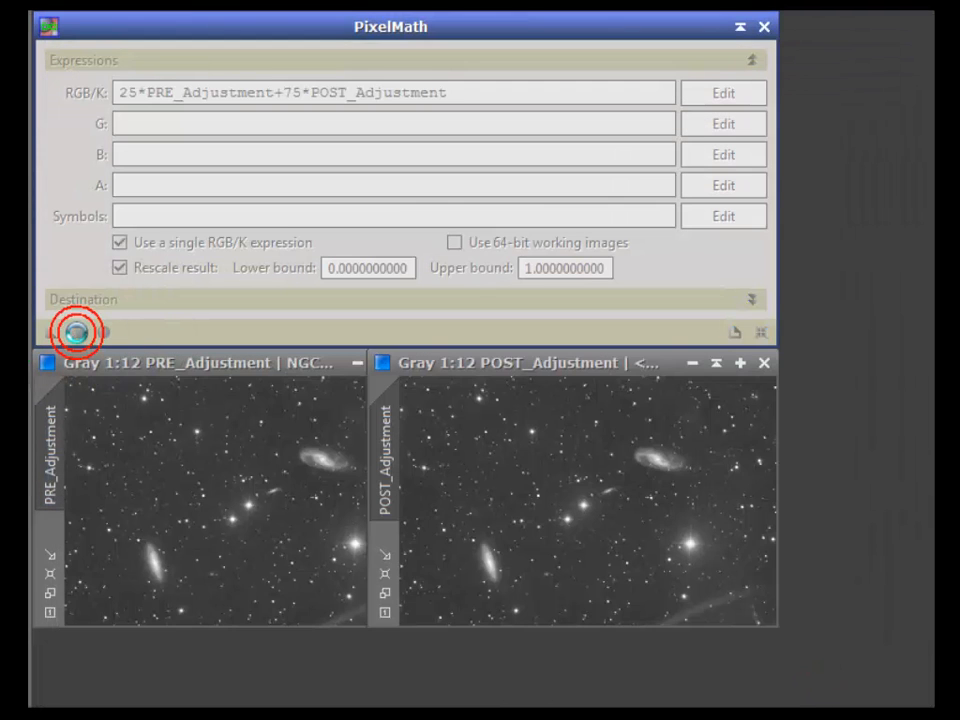